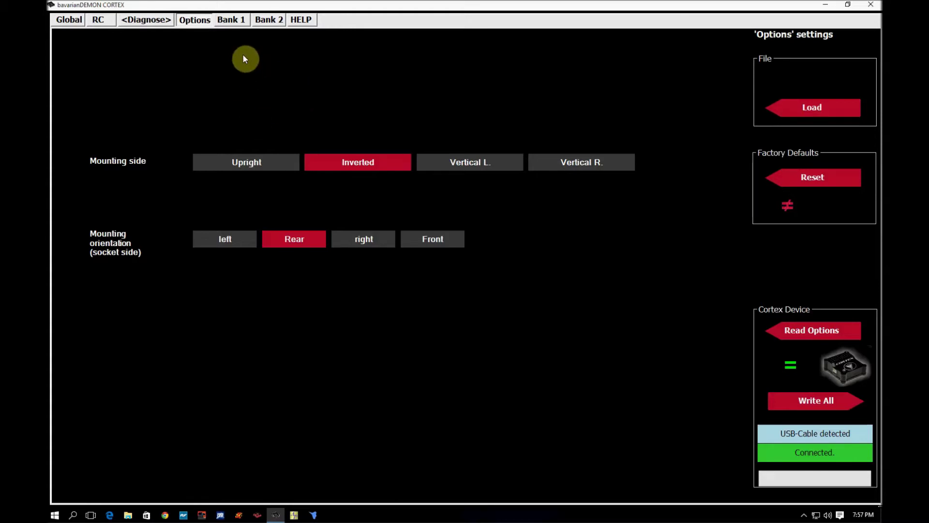
# - Try the Hold and Off gyro modes on Bank 1's rudder axis and return it to Norm
pyautogui.click(233, 24)
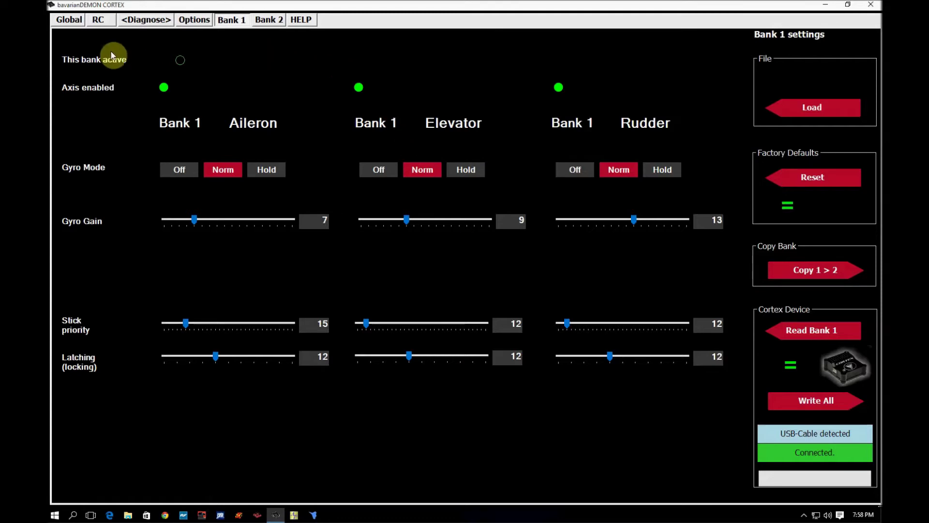
pyautogui.moveTo(78, 69)
pyautogui.click(674, 171)
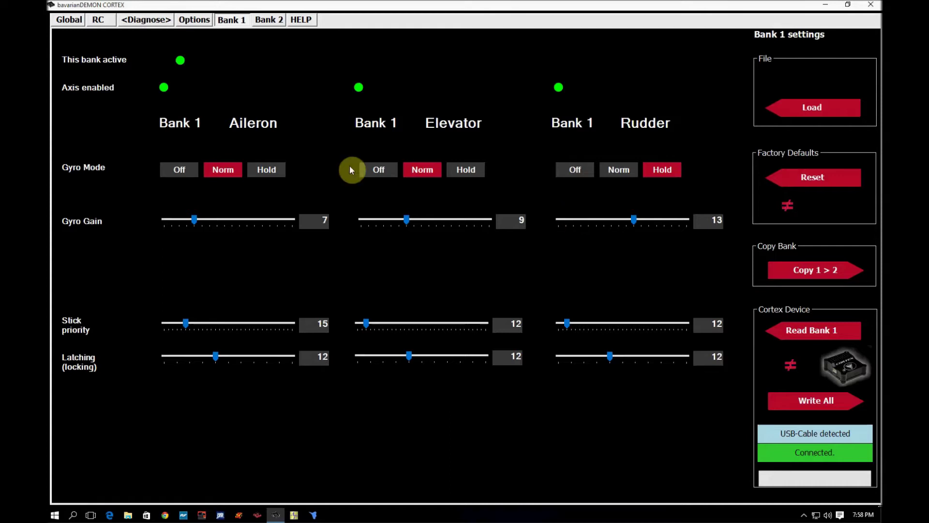
pyautogui.click(612, 167)
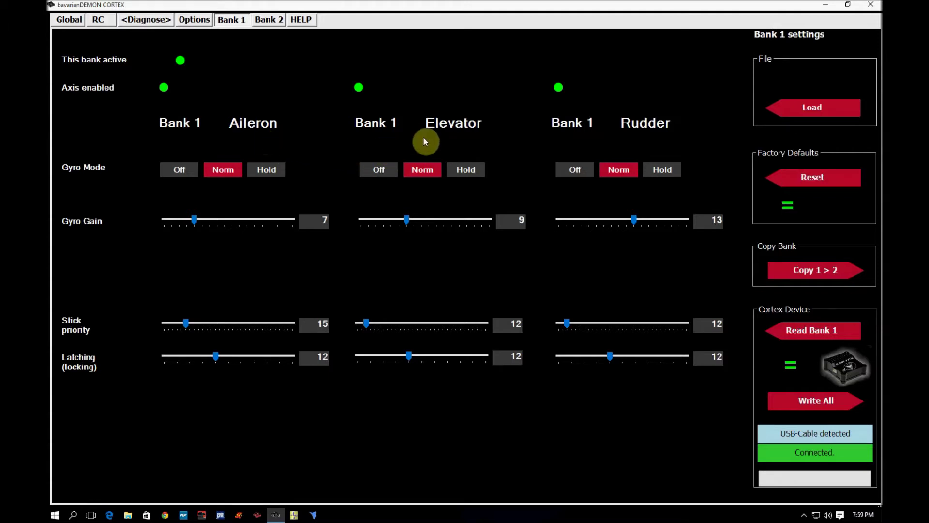
pyautogui.click(574, 169)
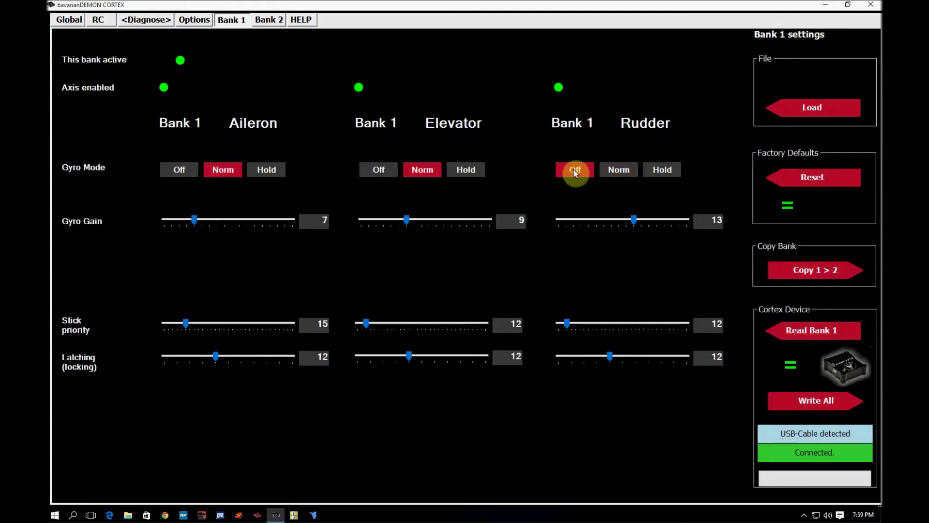
pyautogui.click(669, 169)
pyautogui.click(625, 169)
# - Try different gyro gain values for Bank 1's aileron axis and return the gain to 7
pyautogui.moveTo(194, 220)
pyautogui.mouseDown()
pyautogui.moveTo(293, 222)
pyautogui.moveTo(202, 227)
pyautogui.mouseUp()
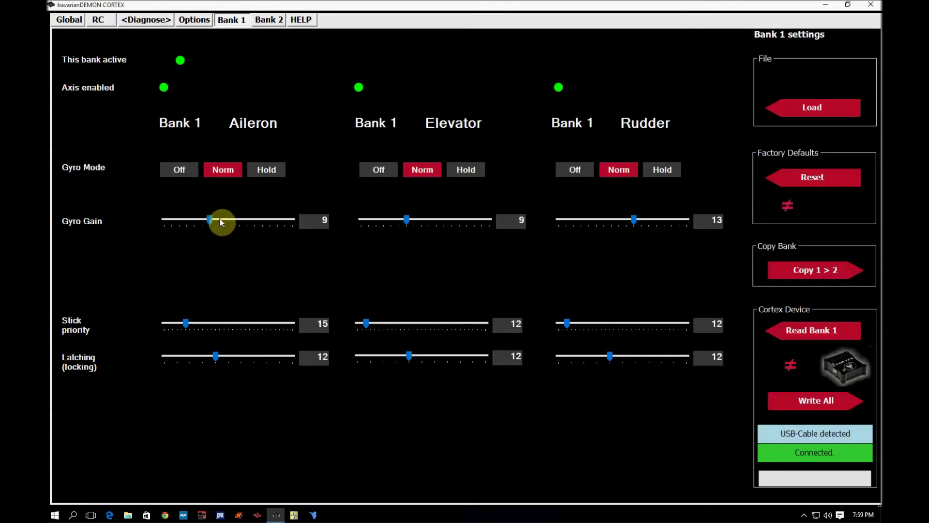
pyautogui.moveTo(220, 221); pyautogui.dragTo(217, 222)
pyautogui.click(211, 223)
pyautogui.click(198, 223)
pyautogui.click(185, 219)
pyautogui.click(194, 225)
# - Compare the gyro mode, gyro gain, stick priority and latching settings of Bank 1 and Bank 2
pyautogui.click(265, 20)
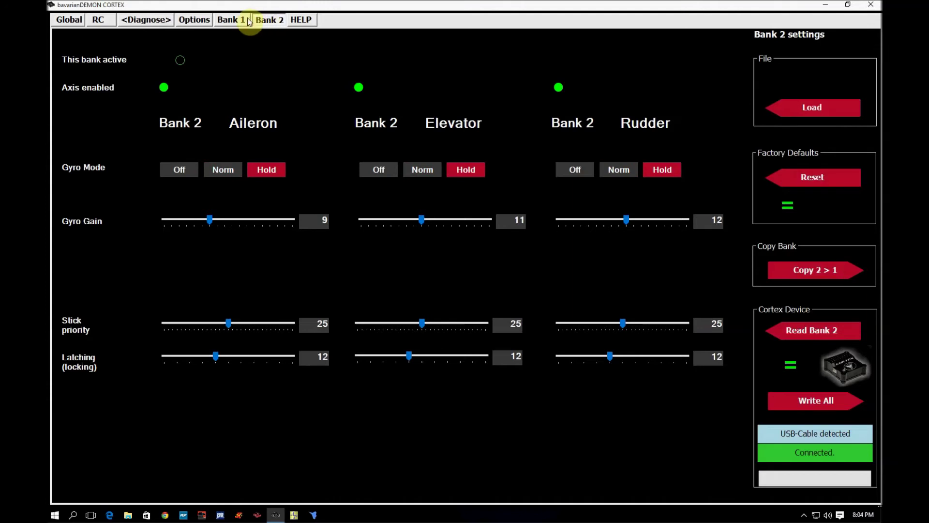
pyautogui.click(240, 21)
pyautogui.click(266, 20)
pyautogui.click(243, 22)
pyautogui.click(261, 21)
pyautogui.click(228, 20)
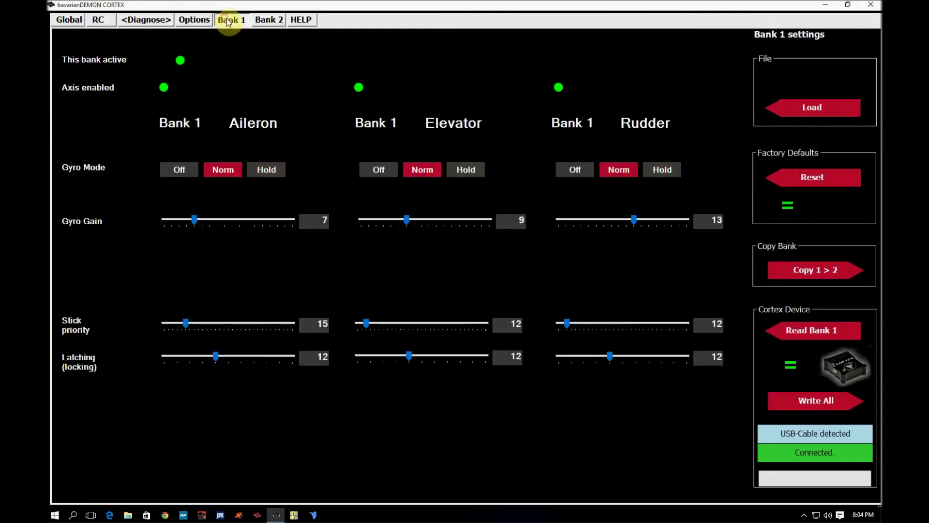
pyautogui.click(264, 19)
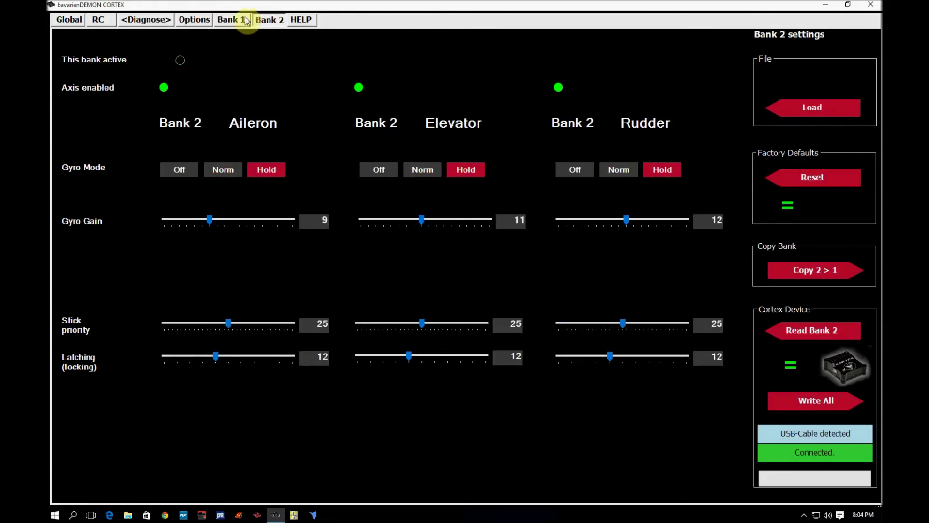
pyautogui.click(233, 19)
pyautogui.click(268, 21)
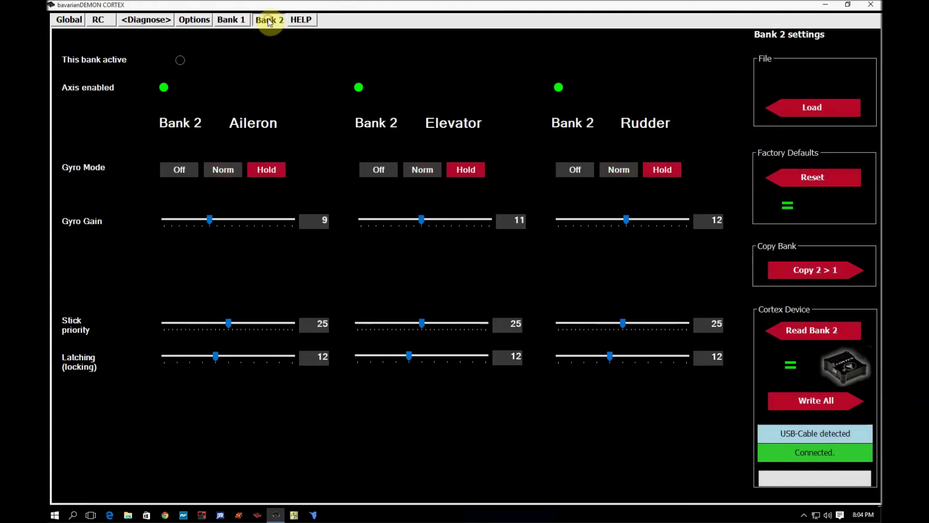
pyautogui.click(233, 20)
pyautogui.click(279, 21)
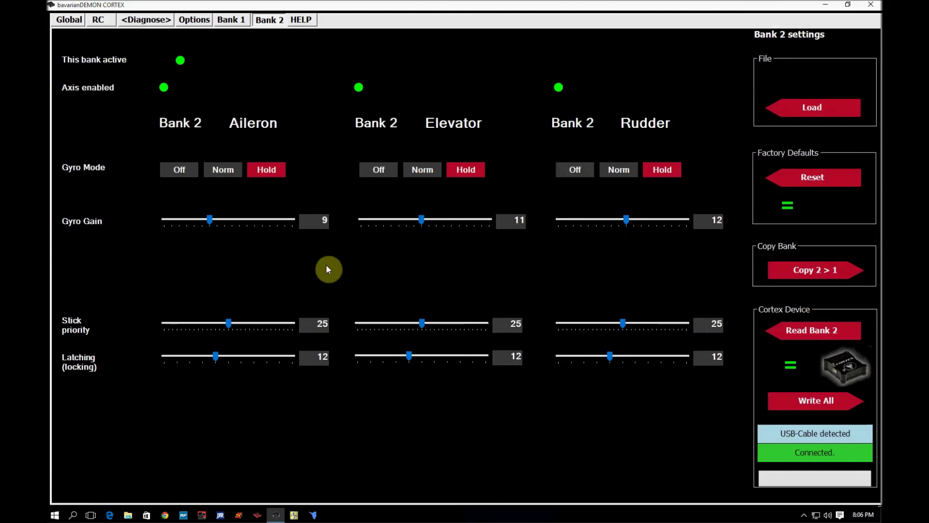
# - Copy the Bank 1 settings over Bank 2 and write all settings to the device
pyautogui.click(228, 19)
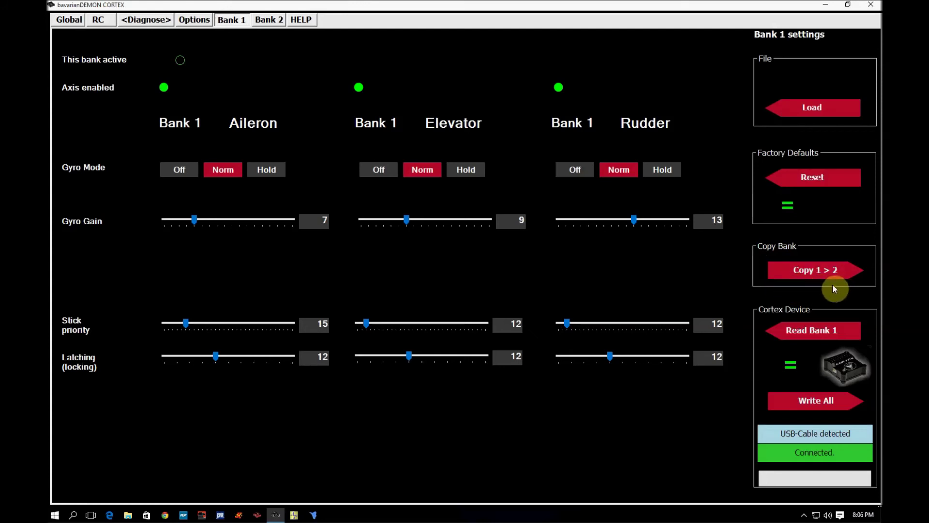
pyautogui.click(823, 271)
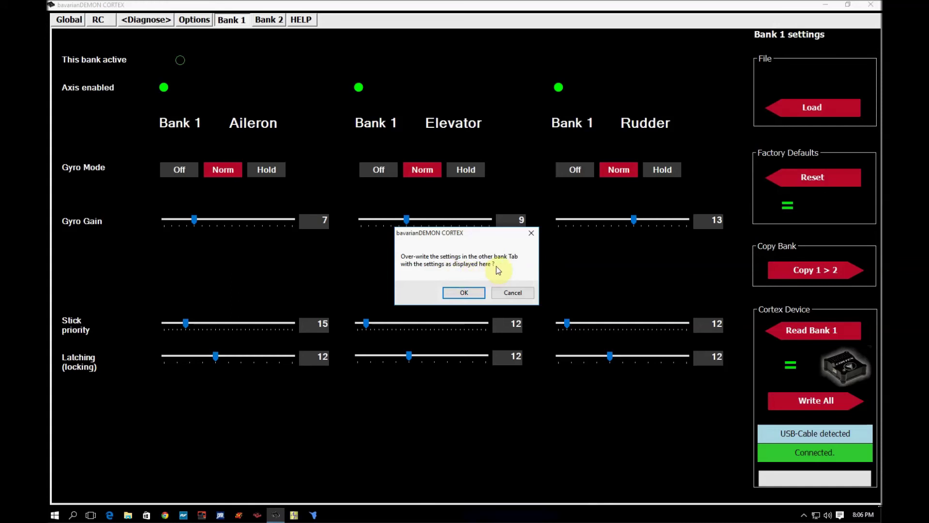
pyautogui.click(470, 293)
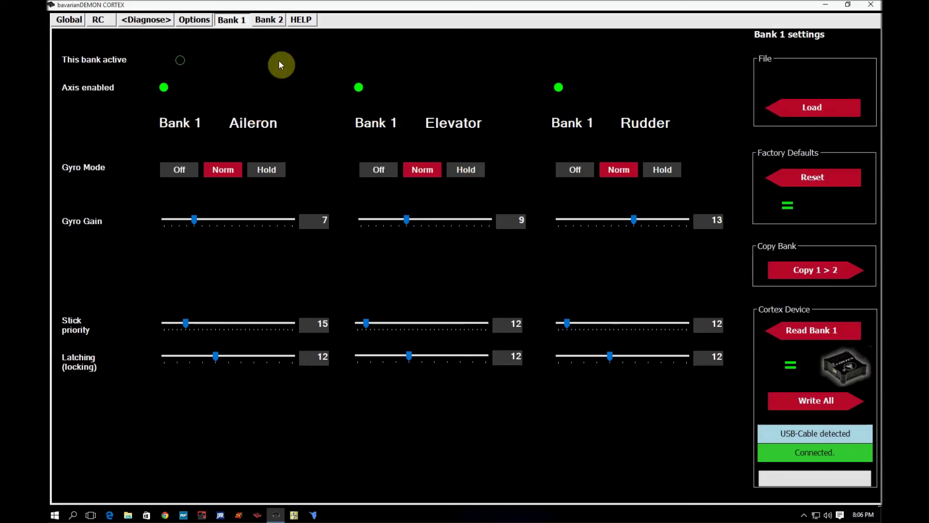
pyautogui.click(813, 401)
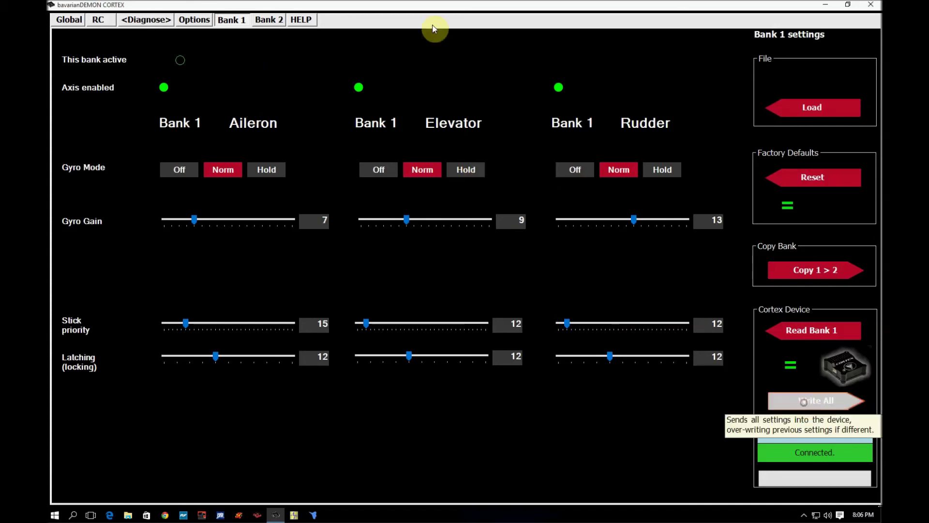
pyautogui.click(270, 20)
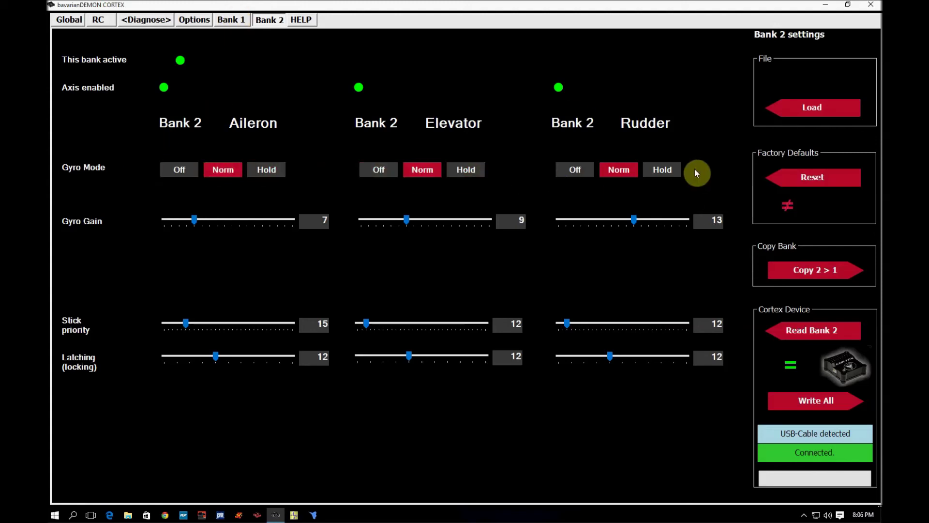
# - Check the copied Bank 2 settings against Bank 1 and view the help page on using the setup software
pyautogui.click(236, 20)
pyautogui.click(274, 21)
pyautogui.click(227, 21)
pyautogui.click(265, 20)
pyautogui.click(304, 20)
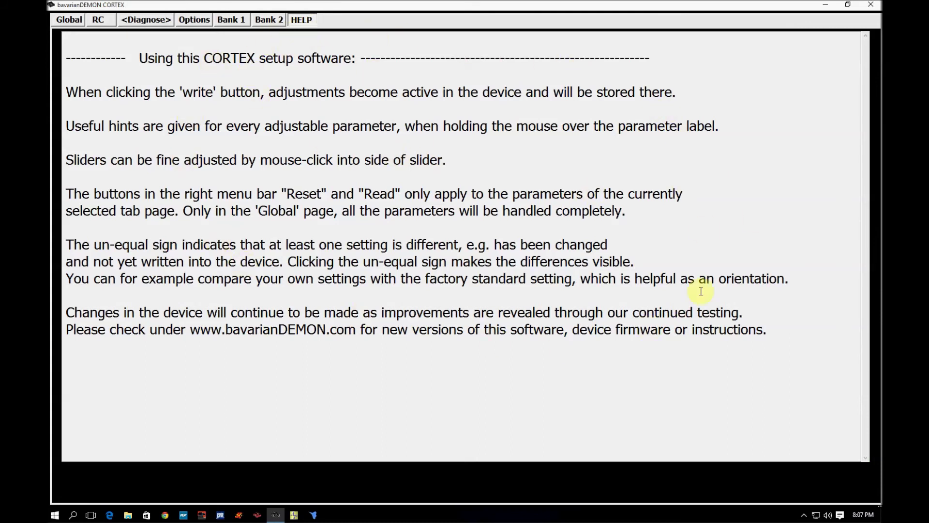
pyautogui.click(270, 21)
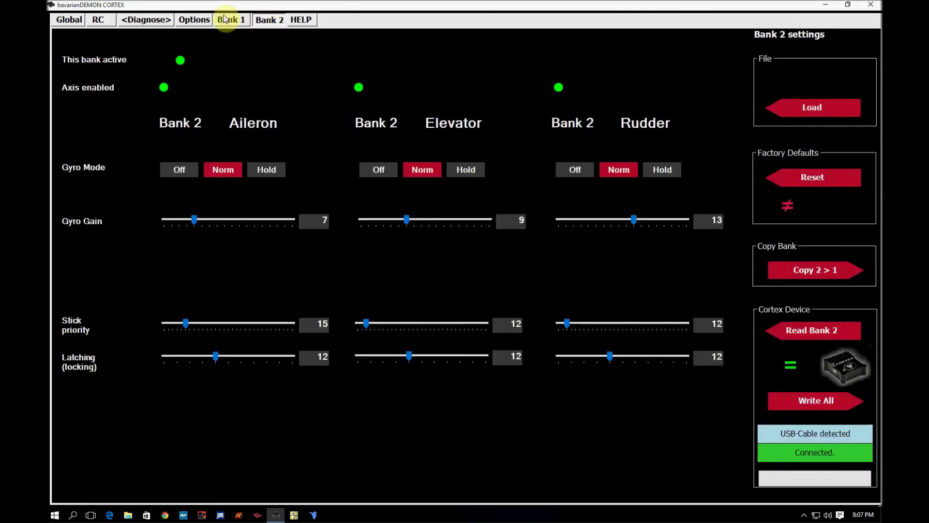
pyautogui.click(256, 21)
pyautogui.click(238, 20)
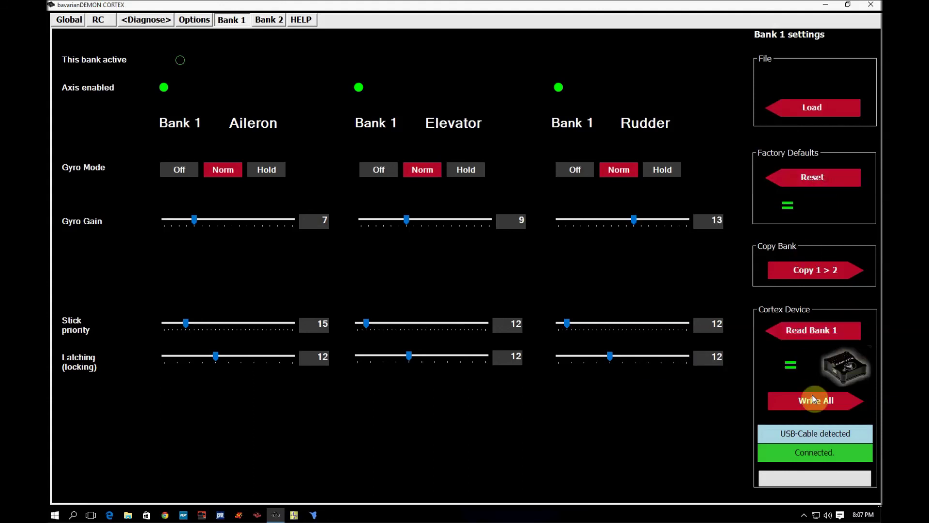
# - Reset Bank 2 to its factory defaults and compare its settings with Bank 1
pyautogui.click(263, 21)
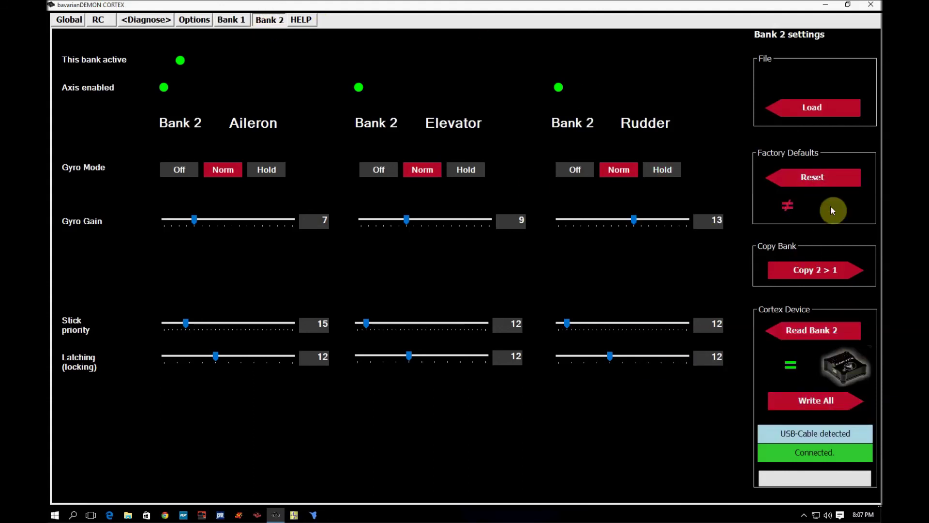
pyautogui.click(823, 179)
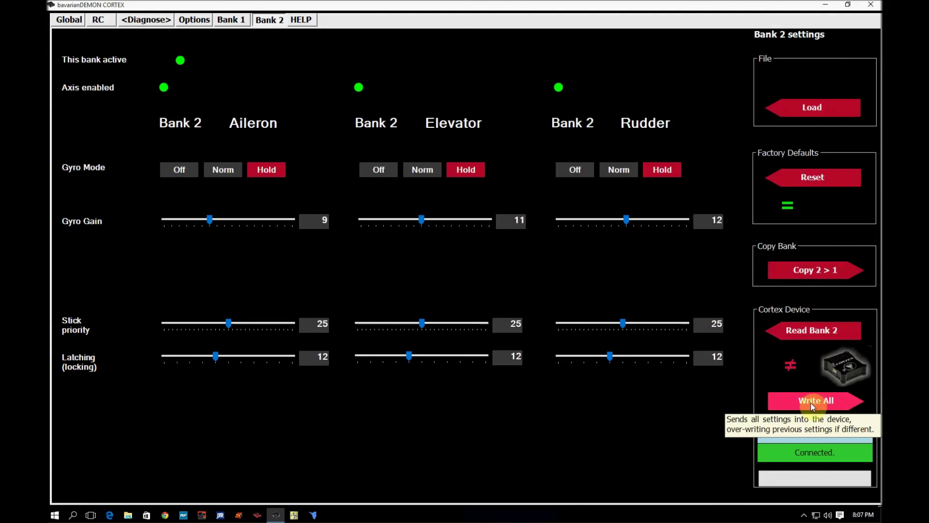
pyautogui.click(240, 21)
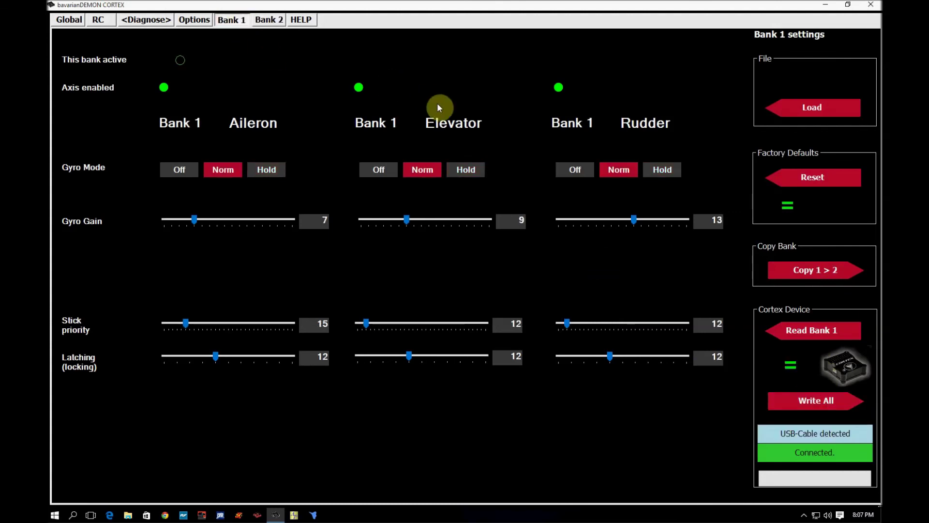
pyautogui.click(263, 20)
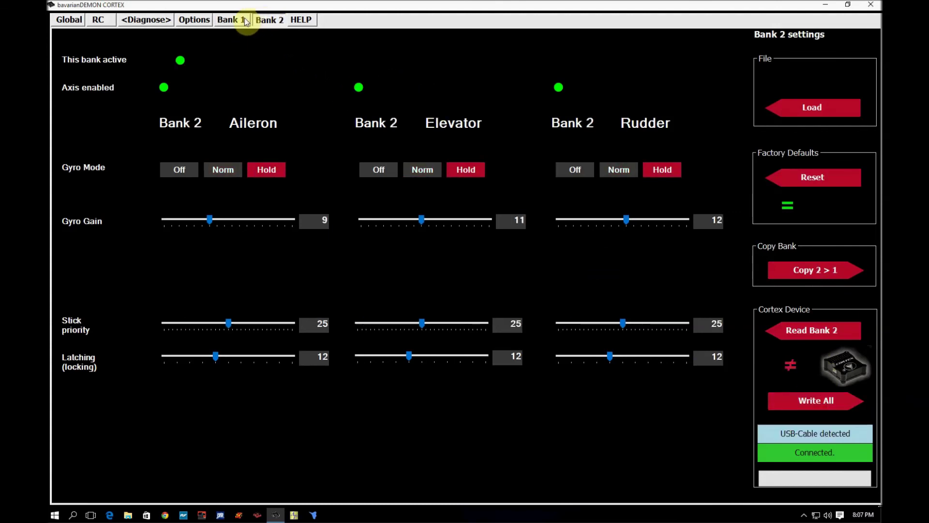
pyautogui.click(242, 20)
pyautogui.click(263, 19)
pyautogui.click(241, 20)
pyautogui.click(269, 20)
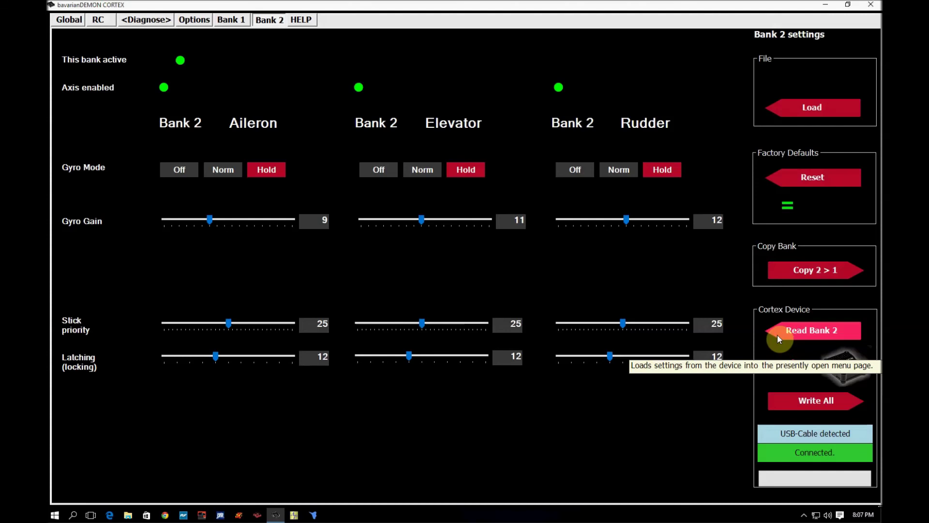
# - Reset all global settings to factory defaults, write them to the device, and check both banks
pyautogui.click(62, 21)
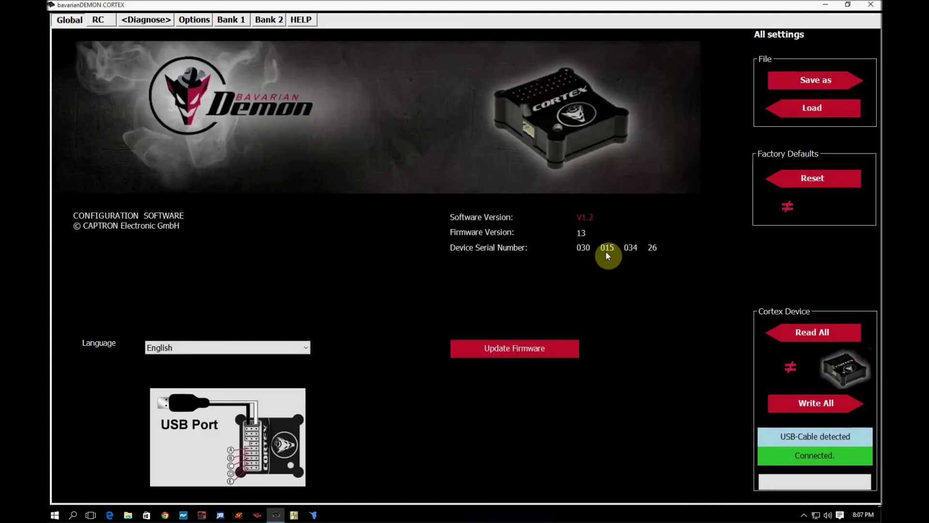
pyautogui.click(828, 185)
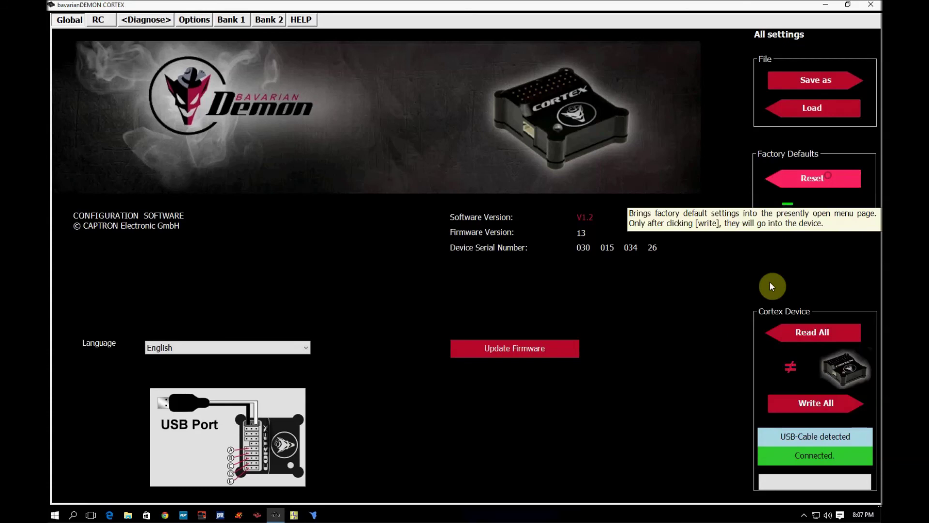
pyautogui.click(799, 403)
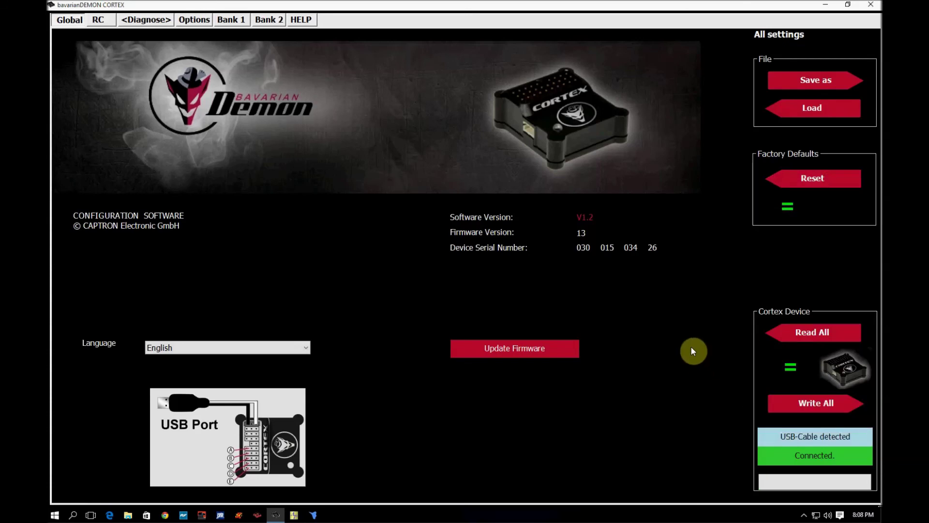
pyautogui.click(230, 21)
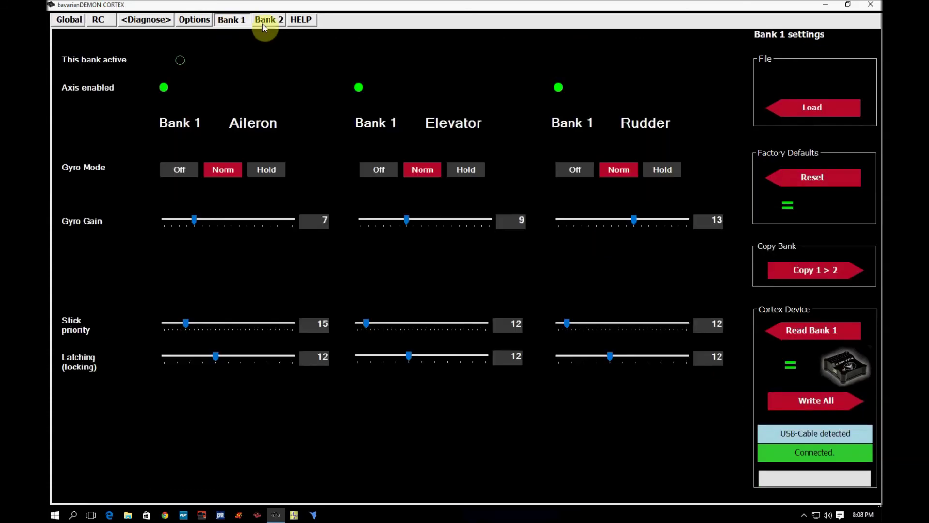
pyautogui.click(274, 21)
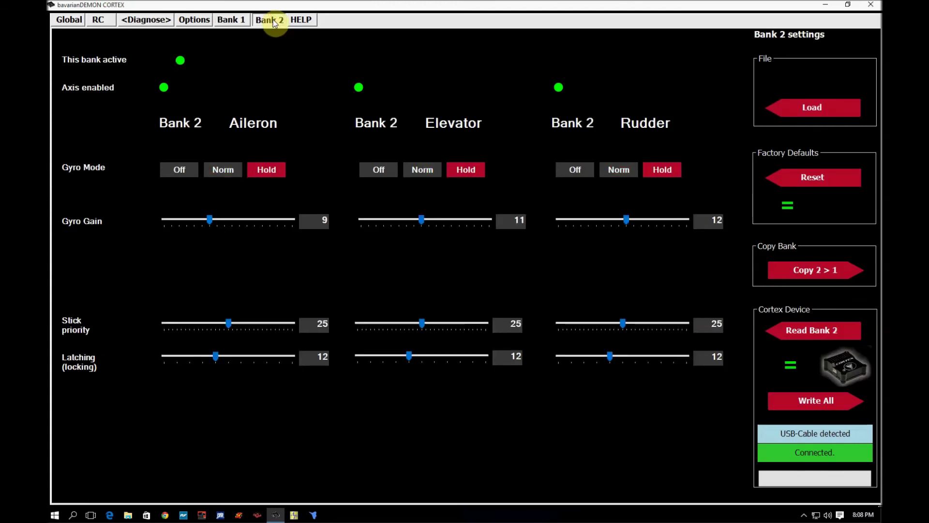